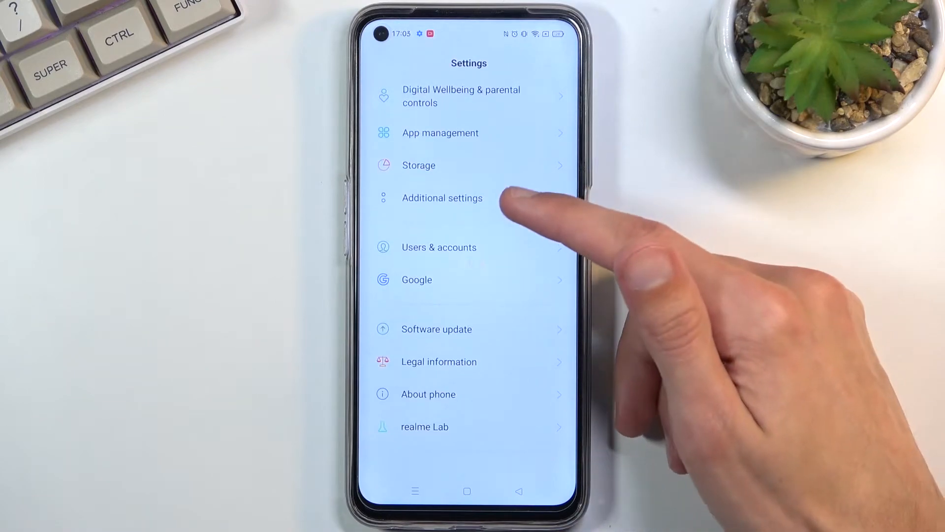
# Navigate through Additional settings and Back up and reset to choose Erase all data (factory reset)
pyautogui.click(510, 198)
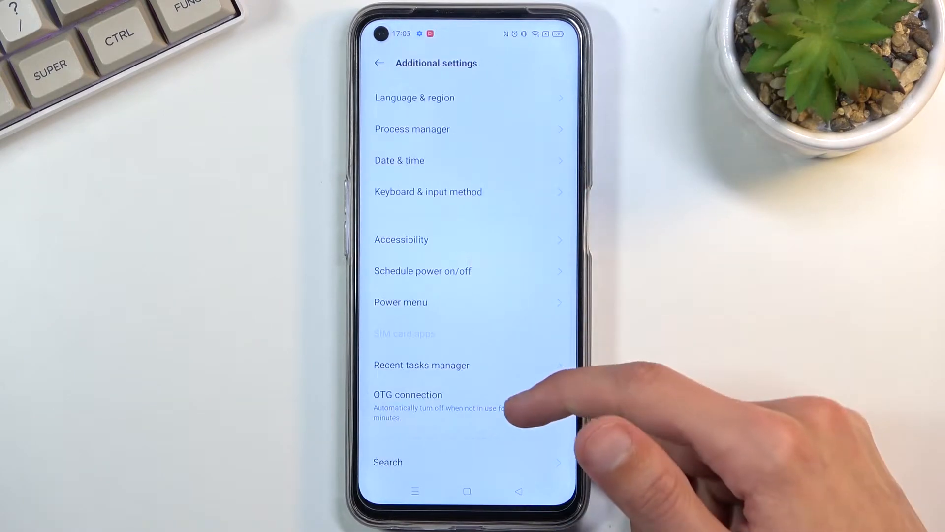
pyautogui.scroll(-3, 509, 410)
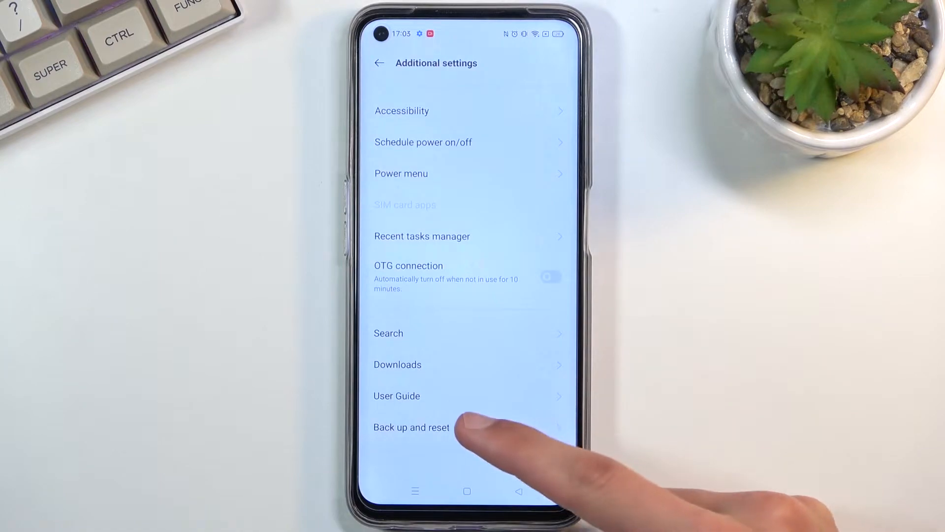
pyautogui.click(467, 427)
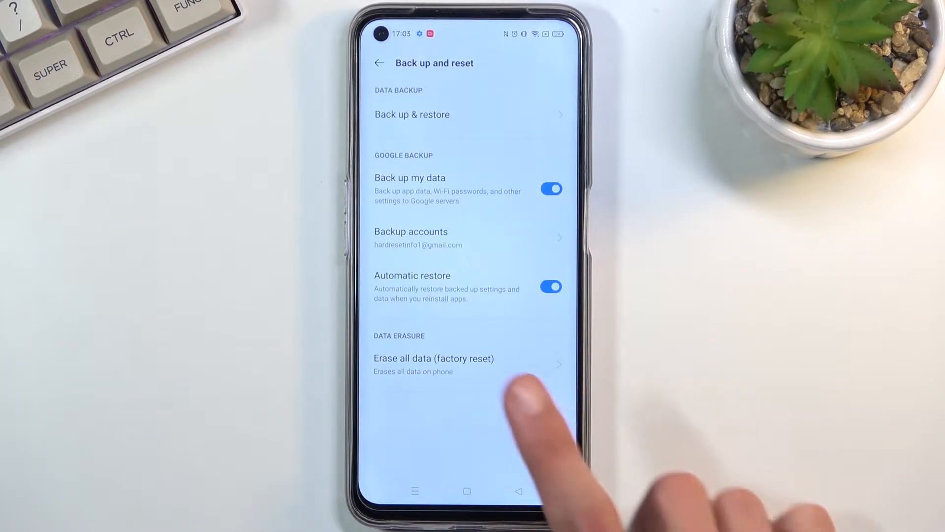
pyautogui.click(480, 364)
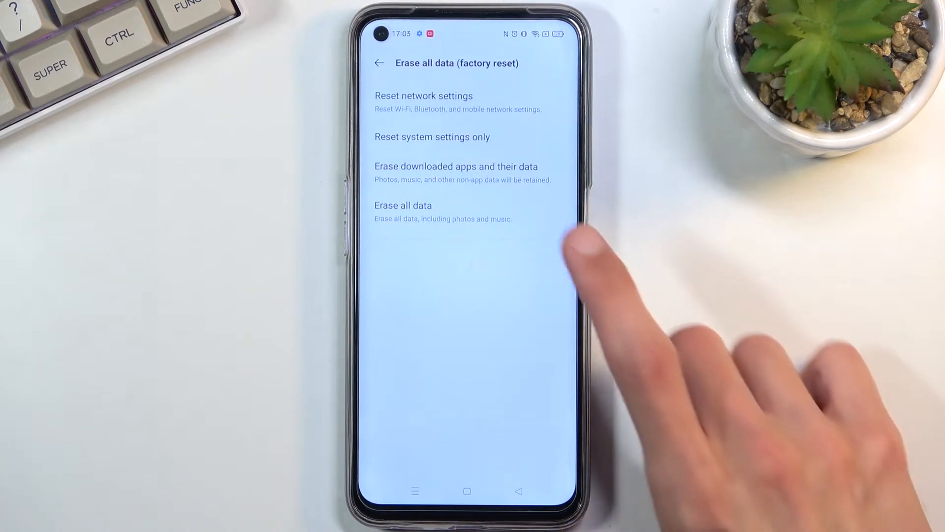
pyautogui.click(550, 211)
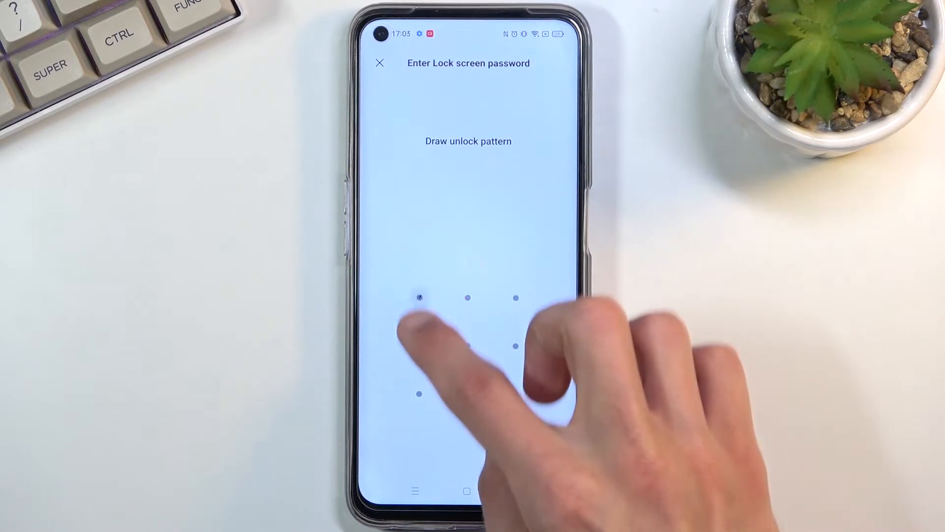
# Draw the lock-screen unlock pattern to verify identity for the reset
pyautogui.moveTo(419, 297); pyautogui.dragTo(516, 393)
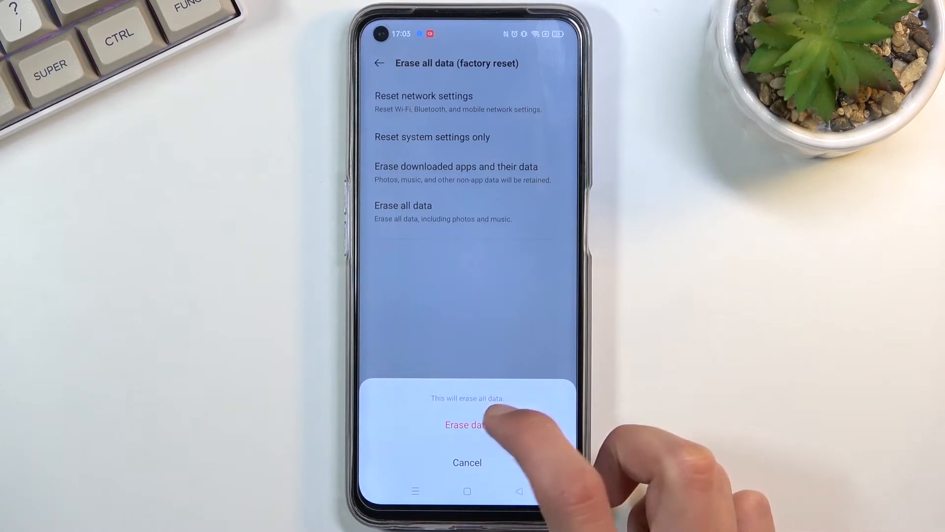
# Confirm Erase data in the warning sheet so the phone wipes and restarts to setup
pyautogui.click(468, 425)
pyautogui.click(467, 460)
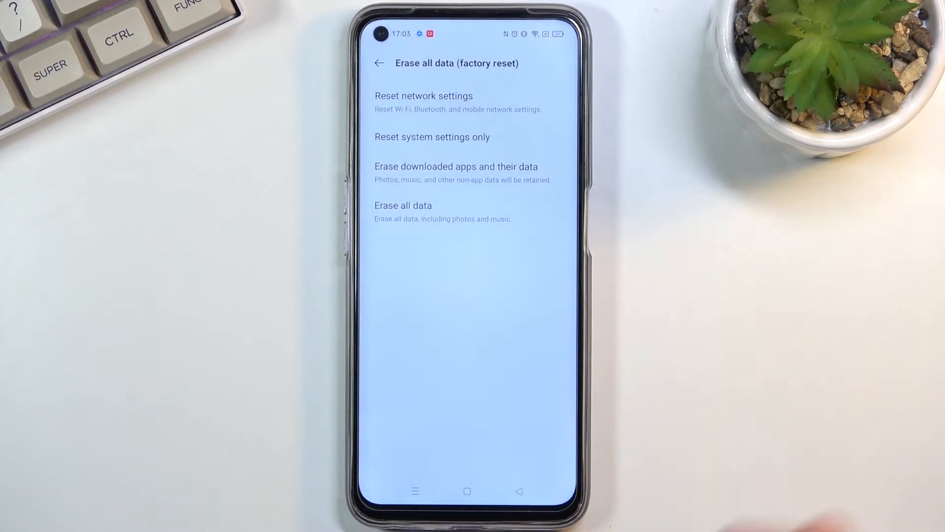